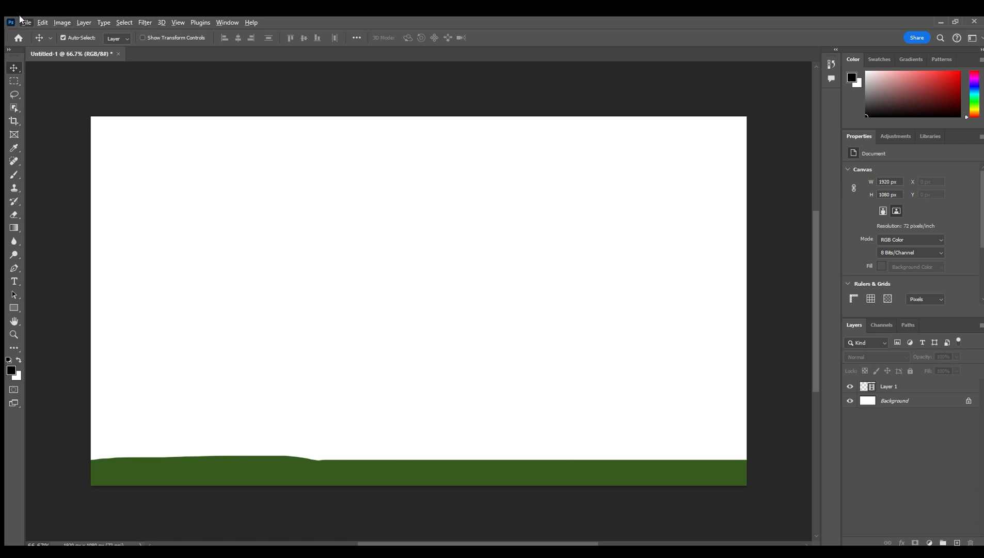
# Step: Create a new 1920 × 1080 px document and add a blank video layer above the Background
pyautogui.hotkey('ctrl', 'alt', 'shift', 's')
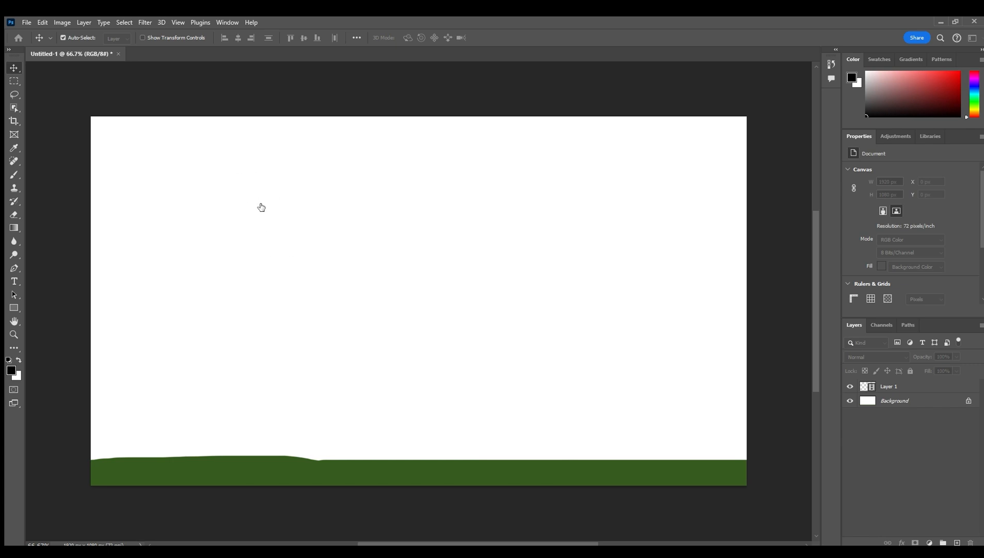
pyautogui.click(700, 436)
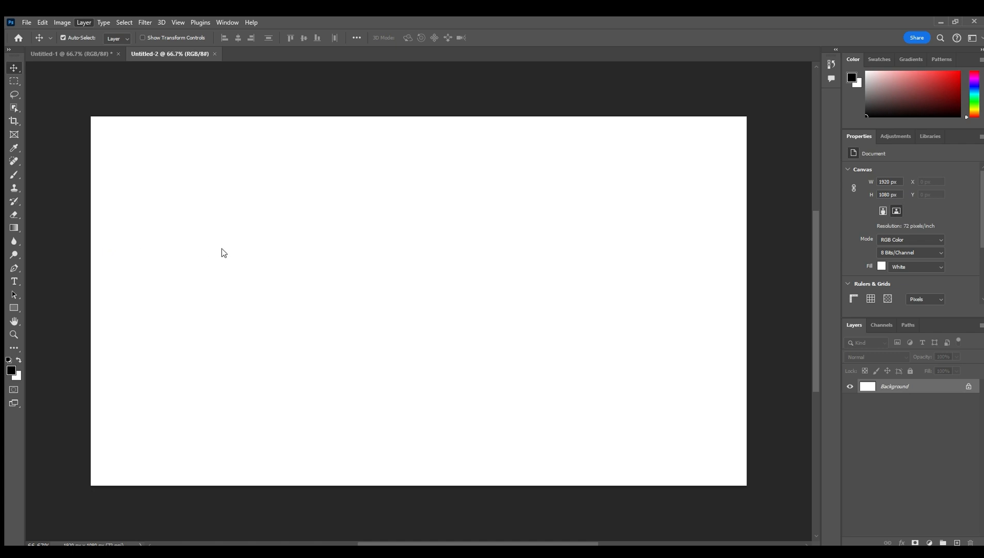
pyautogui.hotkey('ctrl', 'shift', 'alt', 'n')
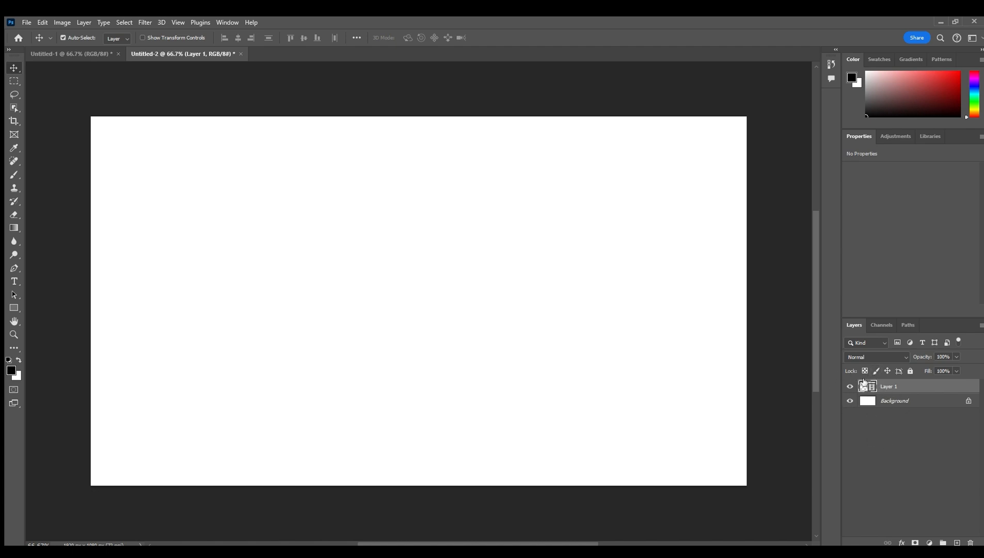
# Step: Show the timeline with onion skins enabled and move it down clear of the canvas
pyautogui.click(222, 20)
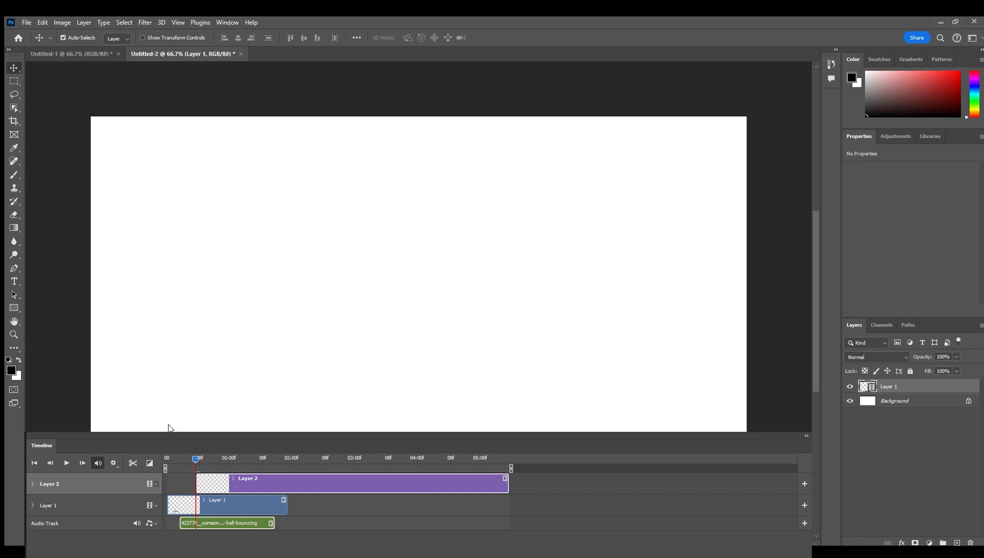
pyautogui.click(802, 431)
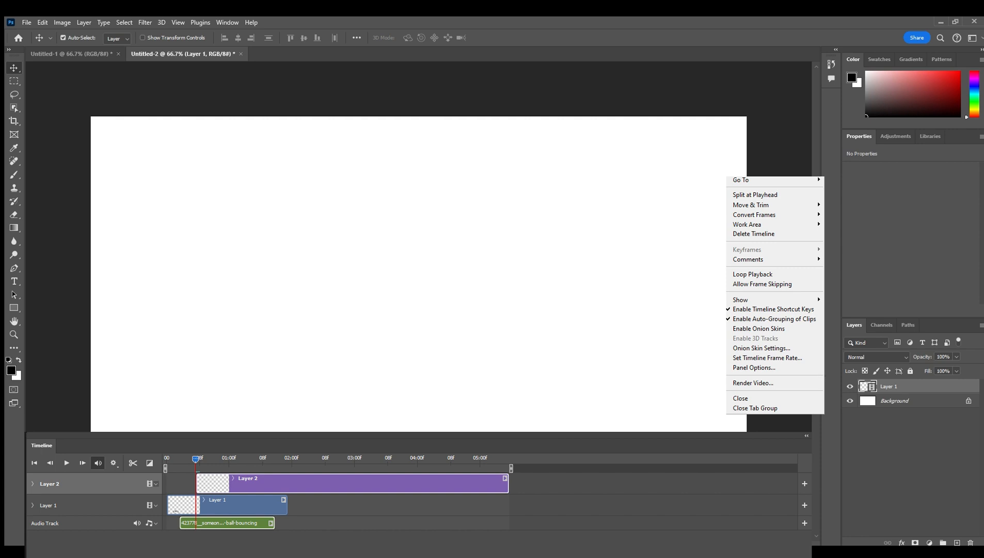
pyautogui.click(839, 326)
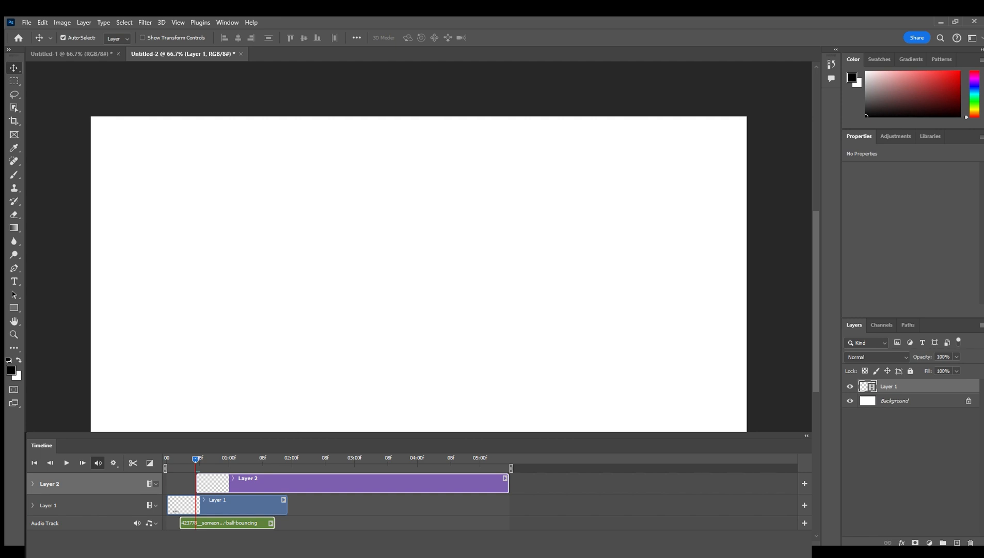
pyautogui.moveTo(290, 435); pyautogui.dragTo(302, 511)
pyautogui.click(901, 400)
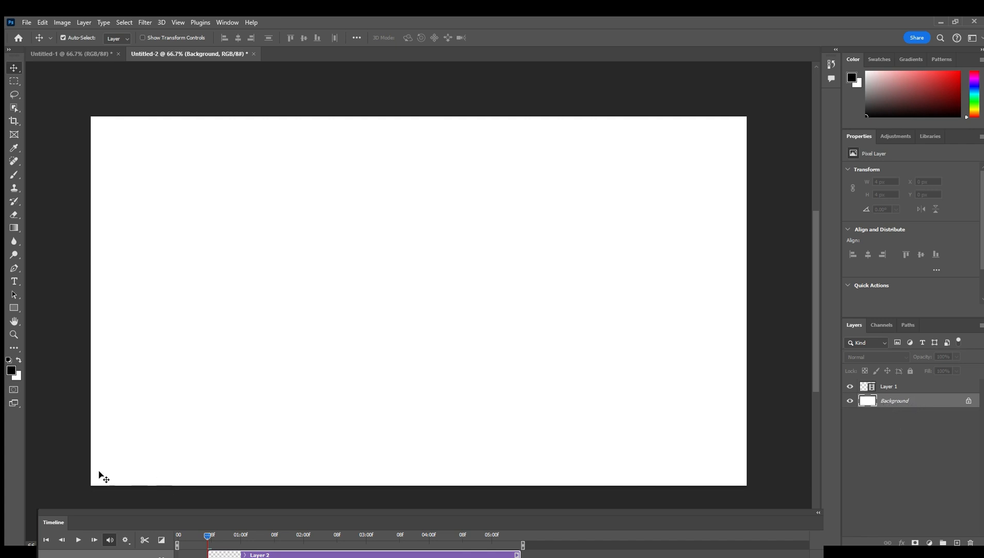
pyautogui.click(887, 388)
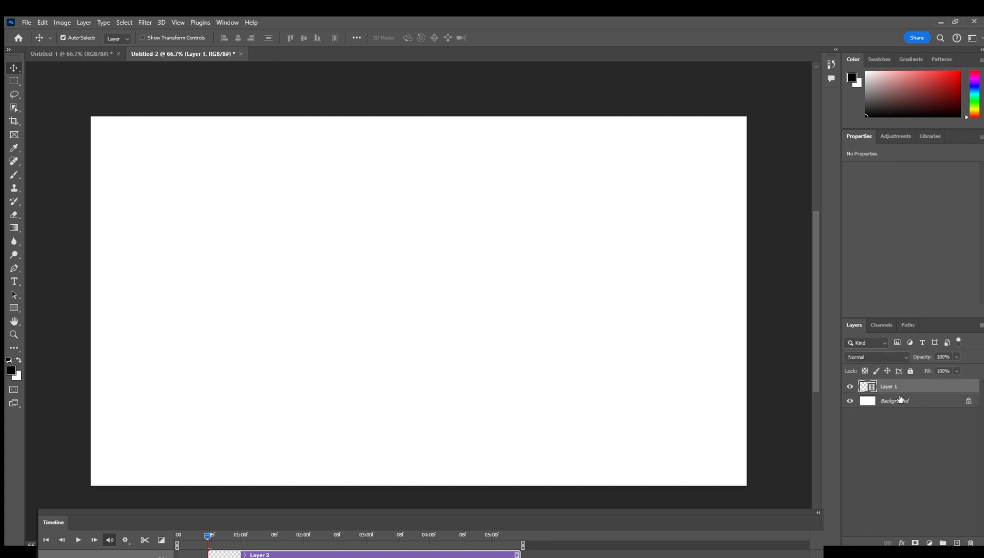
pyautogui.click(894, 401)
pyautogui.click(896, 388)
pyautogui.click(895, 401)
pyautogui.click(896, 389)
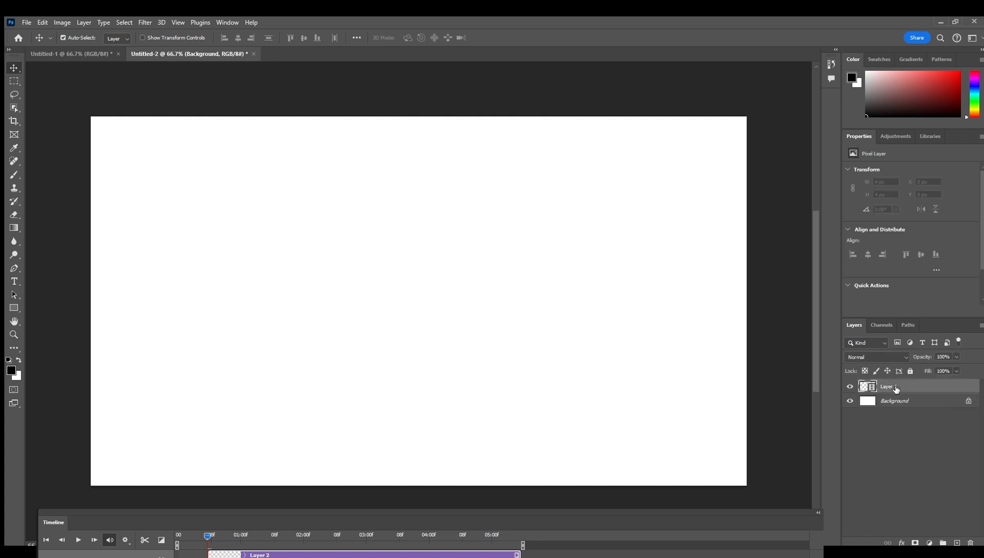
pyautogui.click(895, 401)
pyautogui.click(887, 387)
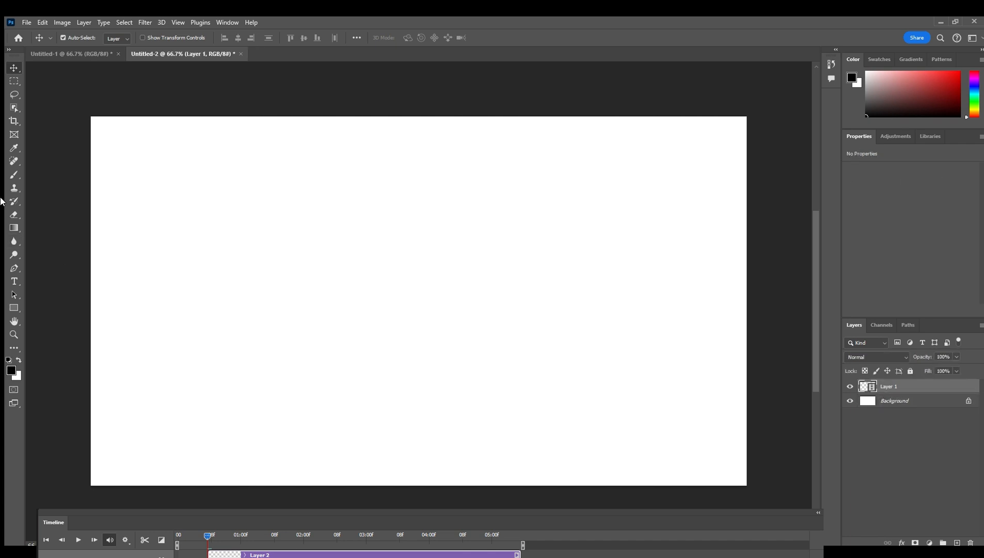
# Step: Brush a short black test stroke on Layer 1 and advance one frame to check the onion skin
pyautogui.click(14, 175)
pyautogui.moveTo(205, 253); pyautogui.dragTo(322, 234)
pyautogui.press('Right')
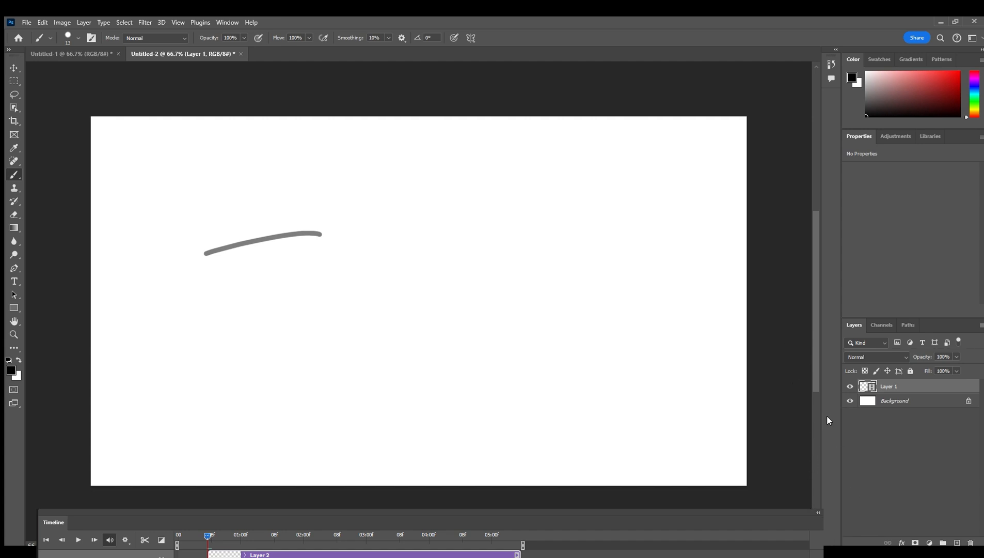
pyautogui.hotkey('ctrl', 'z')
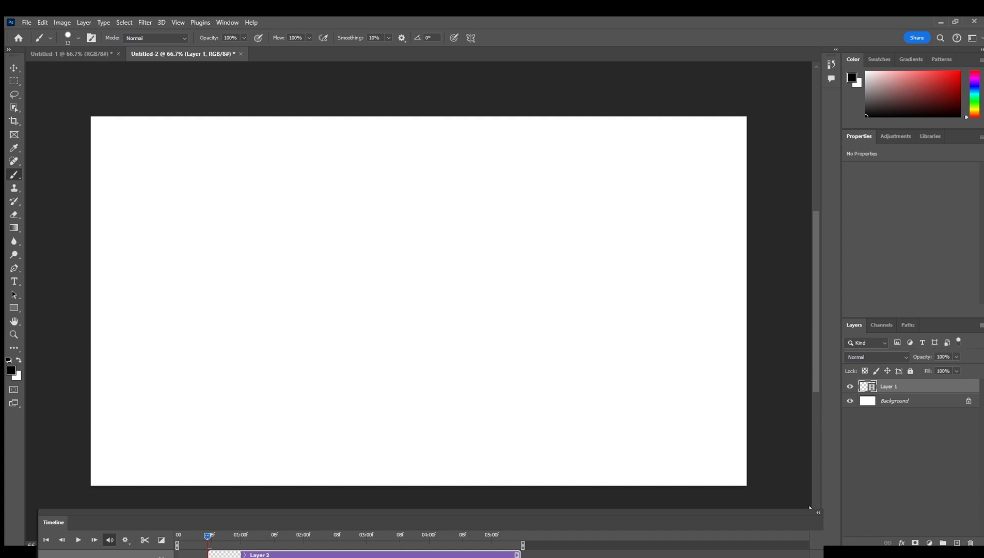
pyautogui.hotkey('ctrl', 'shift', 'z')
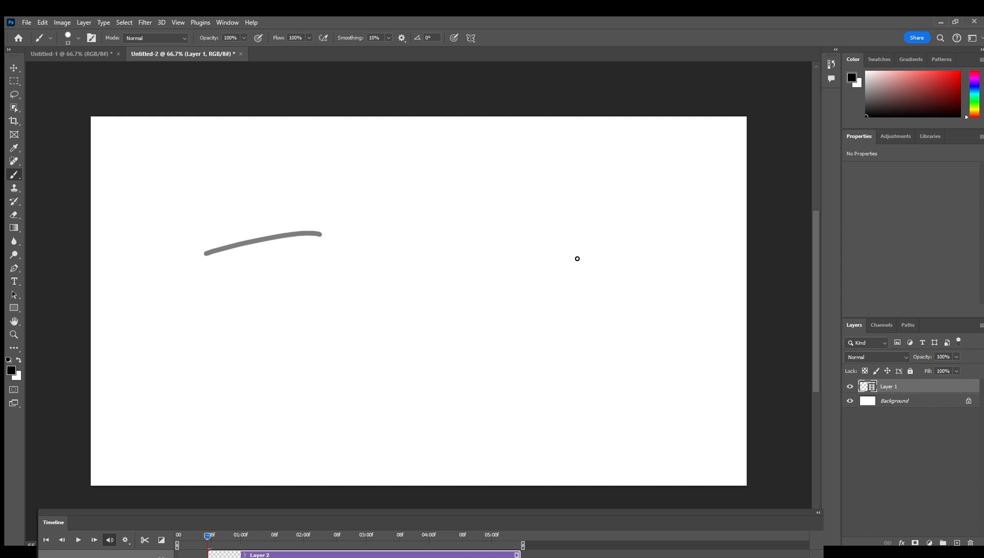
# Step: Paint a green ground strip along the bottom edge of the Background layer with a 67 px brush
pyautogui.click(907, 401)
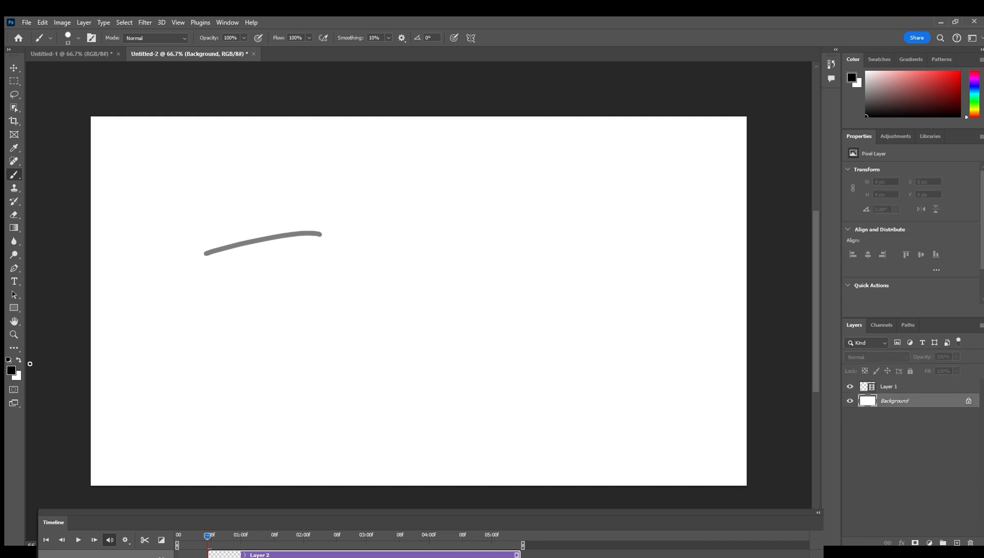
pyautogui.press('i')
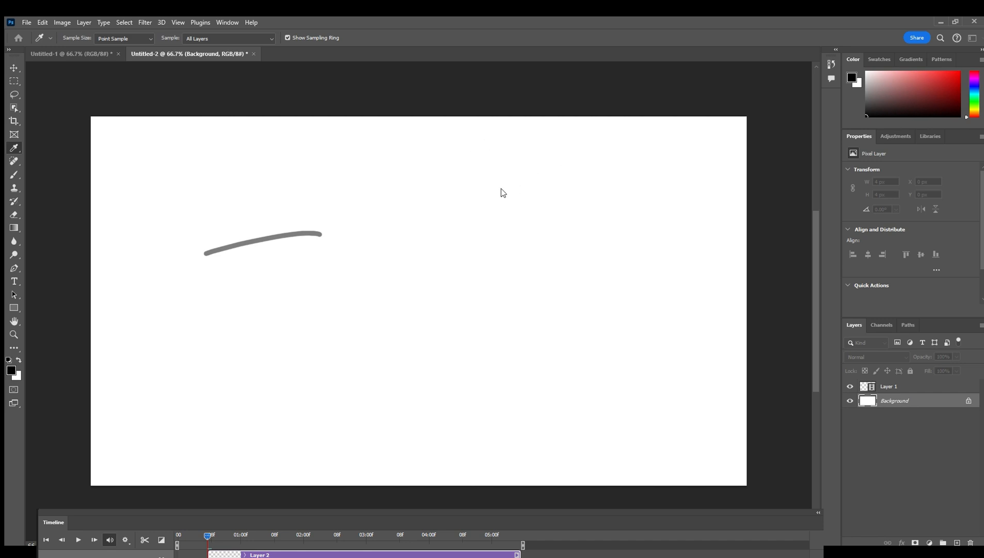
pyautogui.click(591, 135)
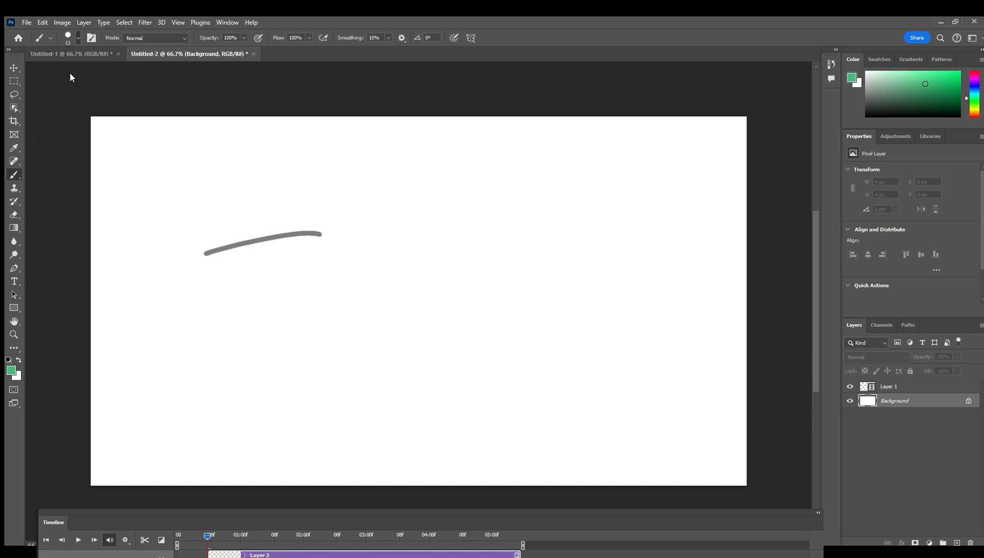
pyautogui.press(']')
pyautogui.press(']')
pyautogui.press(']')
pyautogui.press(']')
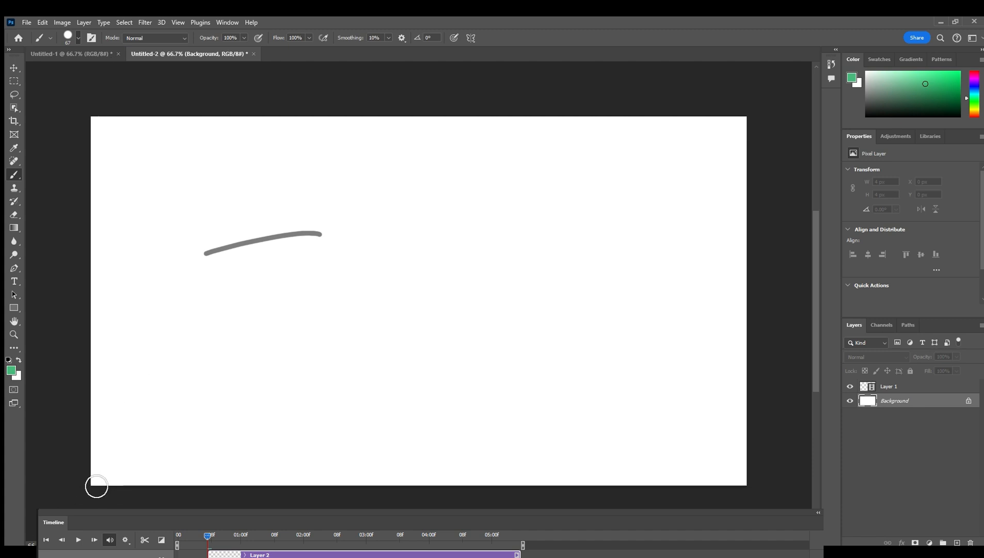
pyautogui.moveTo(96, 486); pyautogui.dragTo(808, 496)
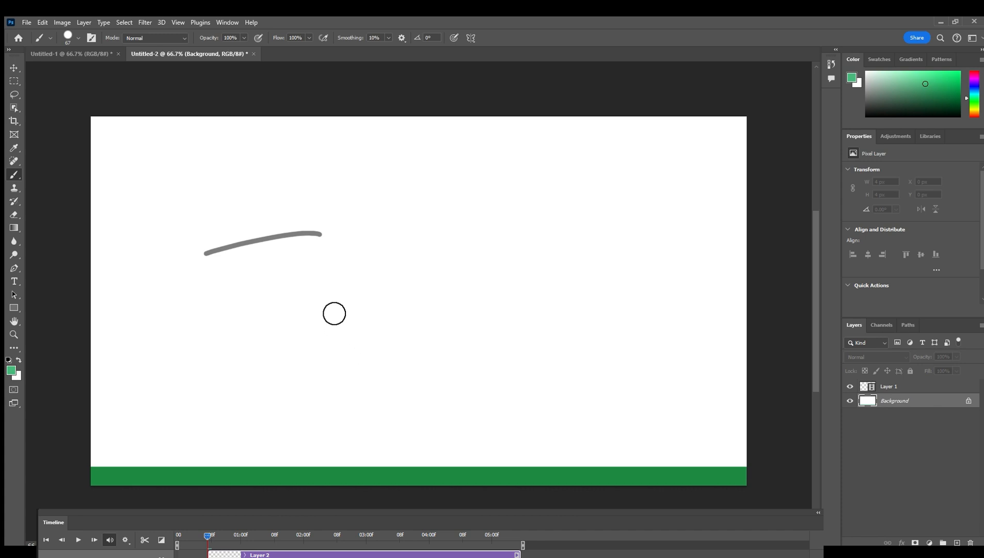
# Step: Erase the black test stroke from Layer 1 with a 73 px eraser
pyautogui.click(891, 388)
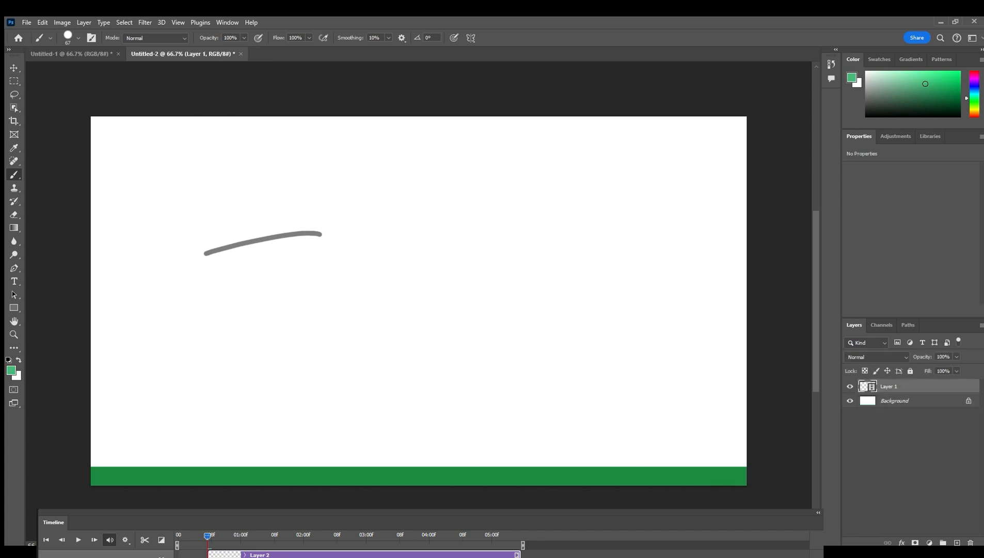
pyautogui.click(7, 213)
pyautogui.press(']')
pyautogui.press(']')
pyautogui.press(']')
pyautogui.press(']')
pyautogui.press(']')
pyautogui.press(']')
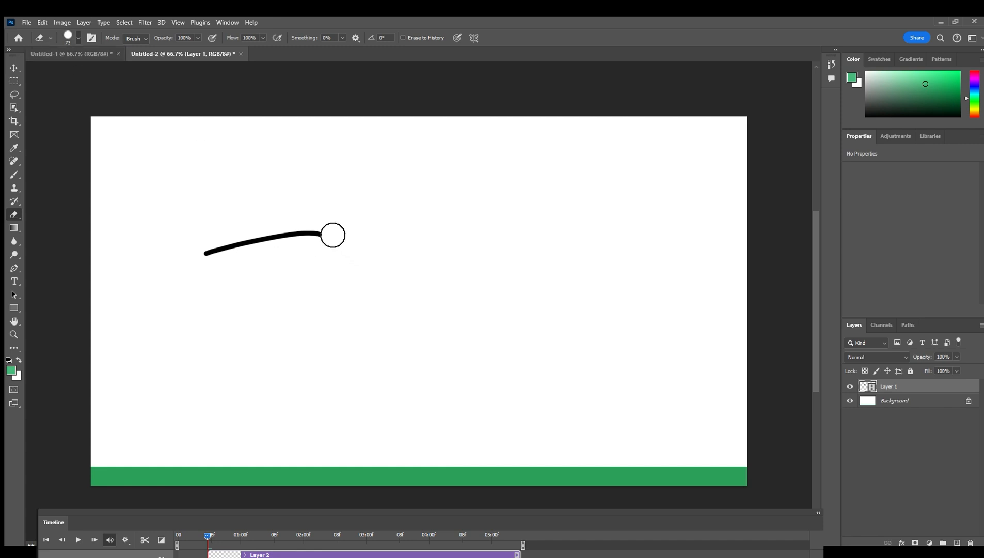
pyautogui.moveTo(333, 235)
pyautogui.mouseDown()
pyautogui.moveTo(221, 253)
pyautogui.moveTo(212, 265)
pyautogui.moveTo(315, 253)
pyautogui.moveTo(245, 262)
pyautogui.mouseUp()
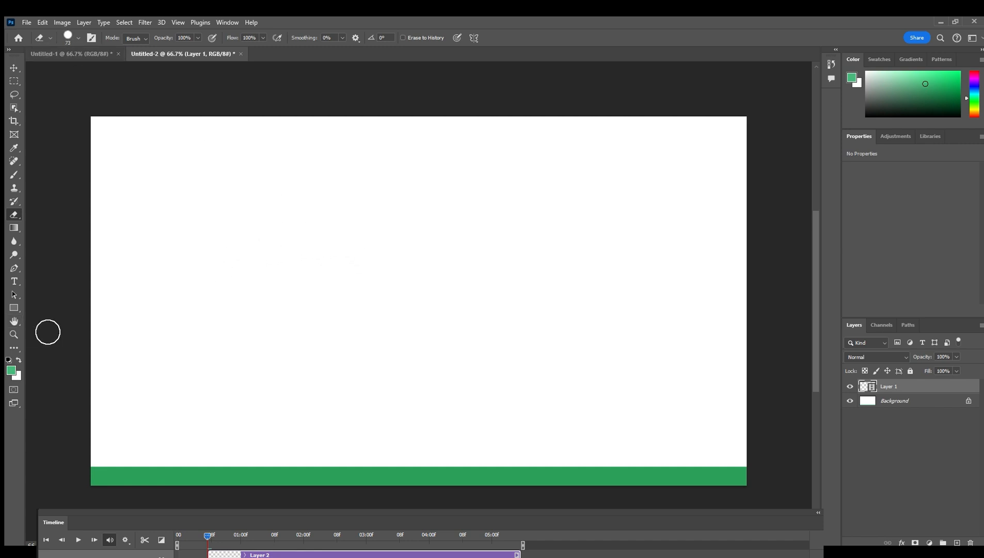
# Step: Draw the first ball outline on Layer 1, cut off by the canvas's top edge, with a black 12 px brush, and advance one frame
pyautogui.click(14, 175)
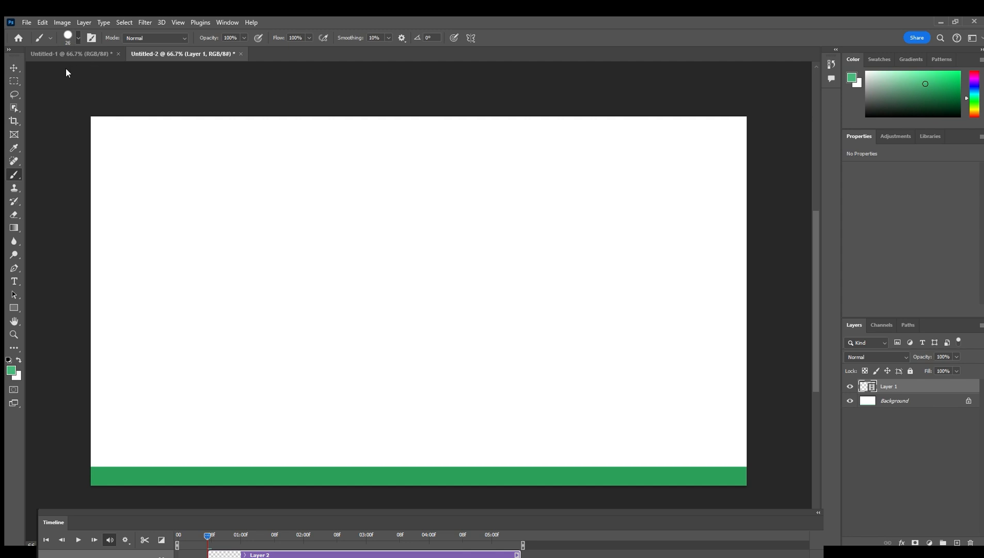
pyautogui.press('[')
pyautogui.press('[')
pyautogui.press('[')
pyautogui.click(7, 358)
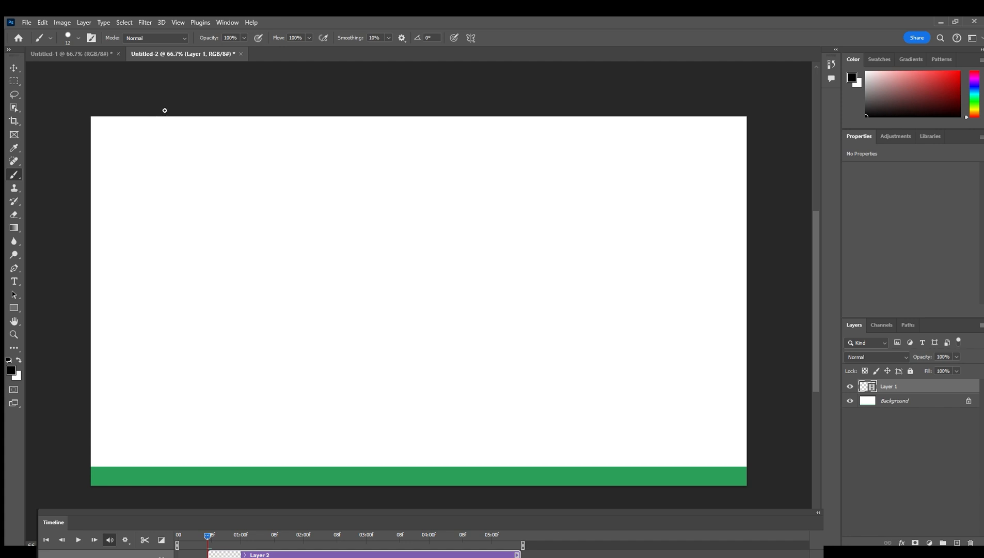
pyautogui.moveTo(164, 110)
pyautogui.mouseDown()
pyautogui.moveTo(149, 122)
pyautogui.moveTo(158, 154)
pyautogui.moveTo(196, 161)
pyautogui.moveTo(222, 137)
pyautogui.moveTo(221, 112)
pyautogui.moveTo(192, 103)
pyautogui.mouseUp()
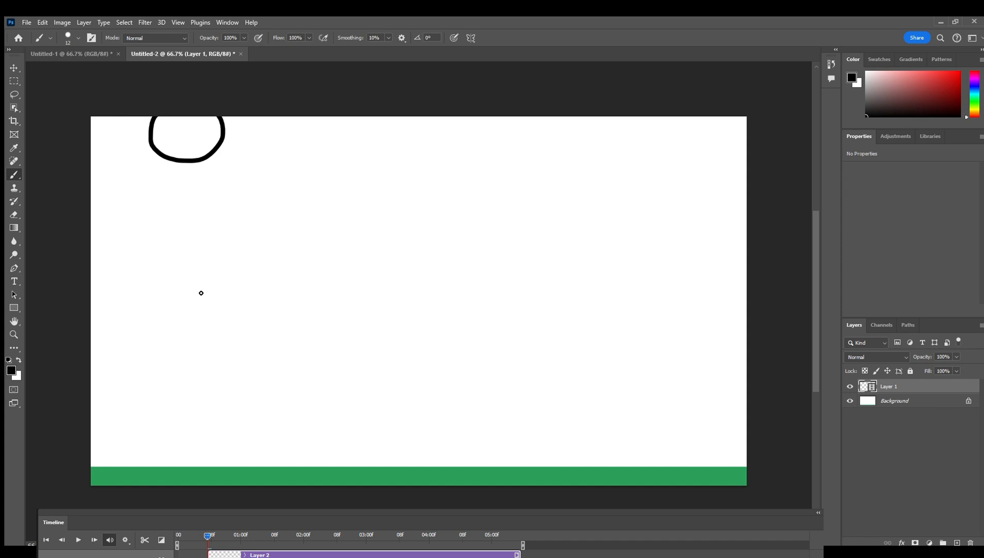
pyautogui.press('Right')
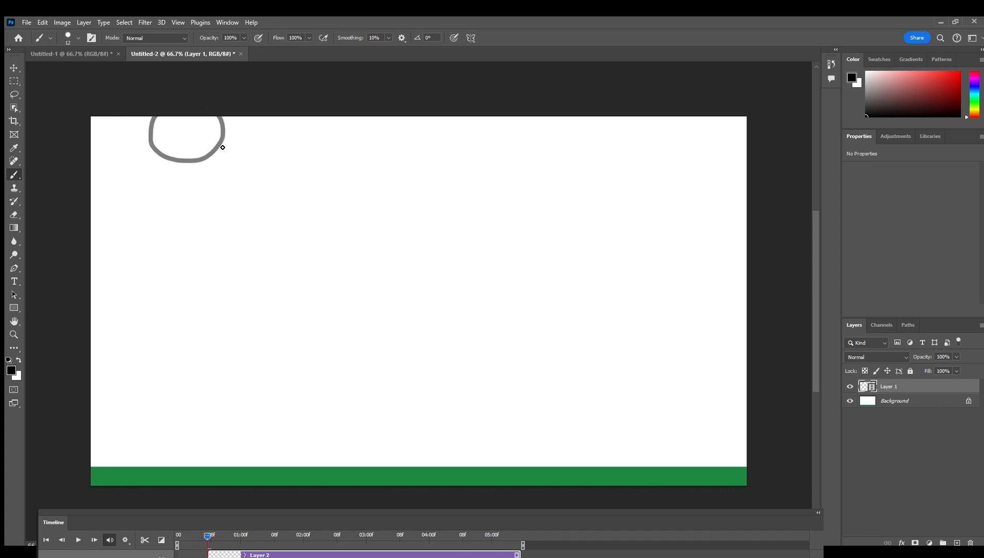
# Step: Draw the falling round ball on three successive frames, each outline lower and slightly further right, advancing one frame after each
pyautogui.moveTo(221, 141)
pyautogui.mouseDown()
pyautogui.moveTo(170, 136)
pyautogui.moveTo(157, 160)
pyautogui.moveTo(166, 185)
pyautogui.moveTo(196, 196)
pyautogui.moveTo(227, 187)
pyautogui.moveTo(235, 152)
pyautogui.moveTo(215, 135)
pyautogui.mouseUp()
pyautogui.press('Right')
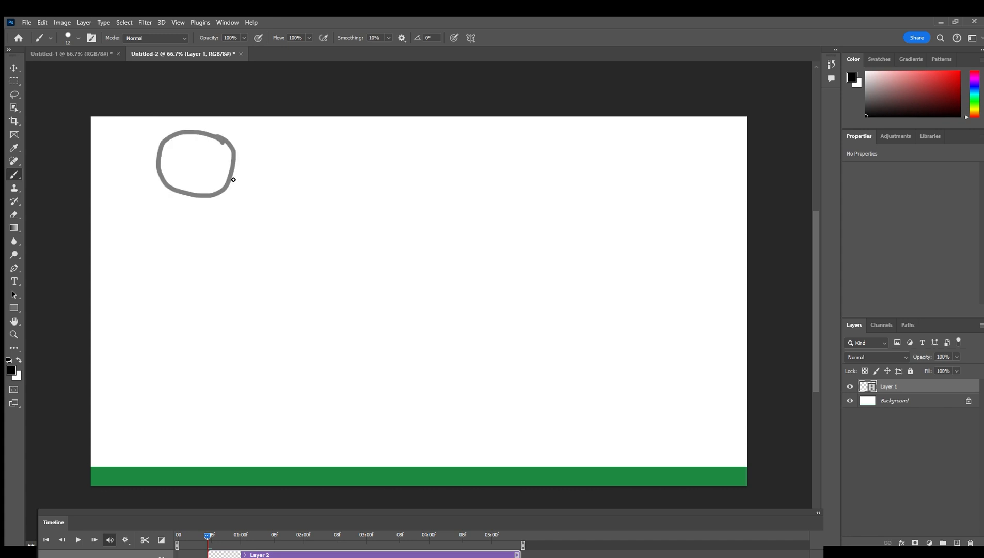
pyautogui.moveTo(234, 179)
pyautogui.mouseDown()
pyautogui.moveTo(192, 167)
pyautogui.moveTo(172, 179)
pyautogui.moveTo(169, 206)
pyautogui.moveTo(185, 230)
pyautogui.moveTo(209, 239)
pyautogui.moveTo(235, 227)
pyautogui.moveTo(243, 197)
pyautogui.moveTo(221, 178)
pyautogui.mouseUp()
pyautogui.press('Right')
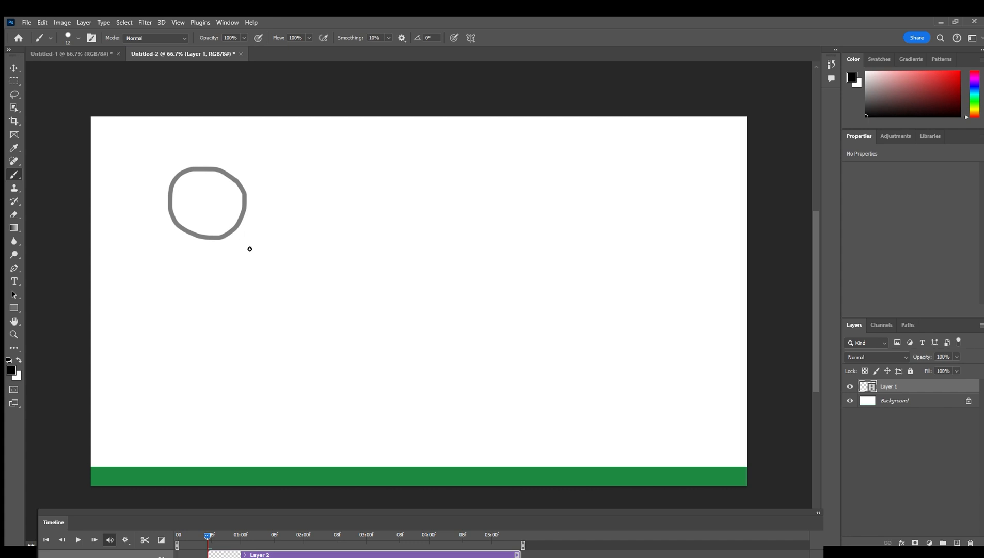
pyautogui.moveTo(249, 251)
pyautogui.mouseDown()
pyautogui.moveTo(235, 229)
pyautogui.moveTo(202, 222)
pyautogui.moveTo(181, 239)
pyautogui.moveTo(180, 267)
pyautogui.moveTo(220, 296)
pyautogui.moveTo(239, 291)
pyautogui.moveTo(249, 250)
pyautogui.mouseUp()
pyautogui.press('Right')
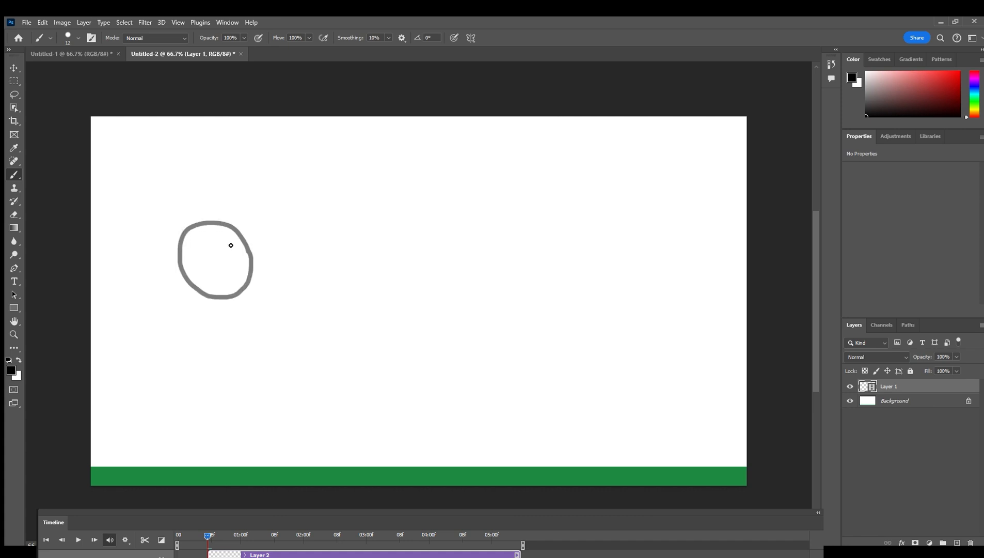
# Step: Draw two vertically stretched ball outlines on successive frames, continuing the fall toward the ground, and advance one frame after each
pyautogui.moveTo(256, 295)
pyautogui.mouseDown()
pyautogui.moveTo(218, 272)
pyautogui.moveTo(196, 292)
pyautogui.moveTo(192, 334)
pyautogui.moveTo(209, 361)
pyautogui.moveTo(236, 360)
pyautogui.moveTo(255, 298)
pyautogui.mouseUp()
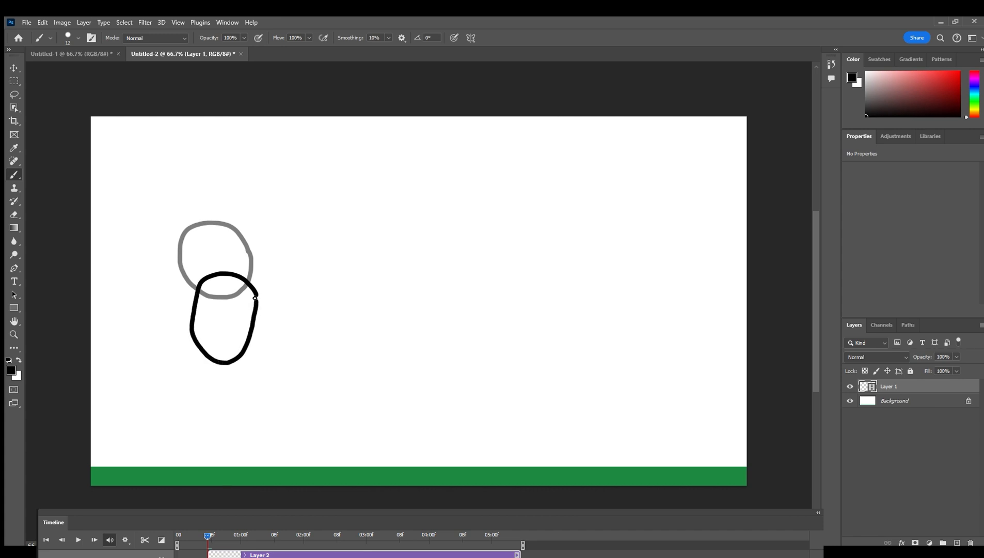
pyautogui.press('Right')
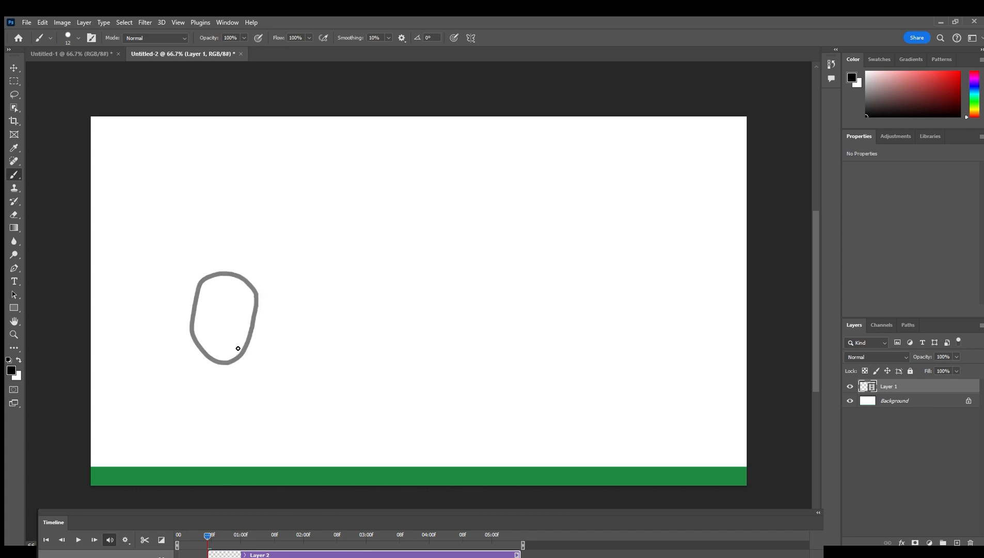
pyautogui.moveTo(252, 354)
pyautogui.mouseDown()
pyautogui.moveTo(219, 336)
pyautogui.moveTo(201, 356)
pyautogui.moveTo(205, 392)
pyautogui.moveTo(223, 418)
pyautogui.moveTo(247, 410)
pyautogui.moveTo(252, 352)
pyautogui.mouseUp()
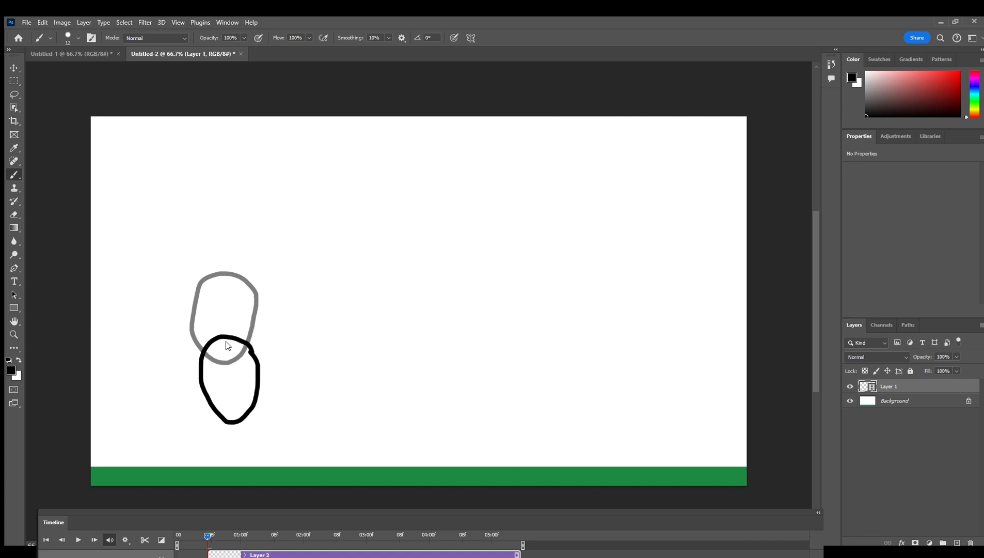
pyautogui.press('Right')
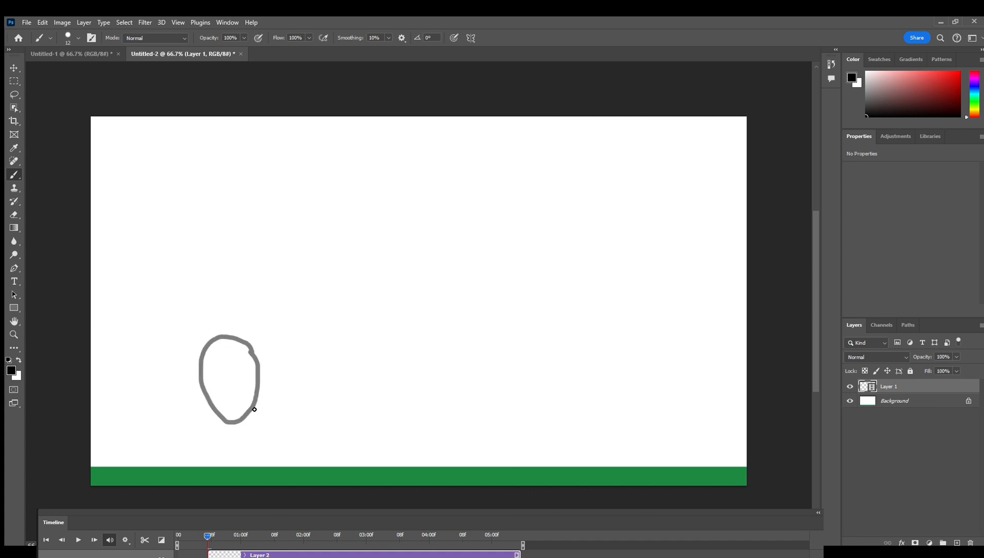
# Step: Draw the ball touching the green ground, advance one frame, and draw it squashed into a wide flat oval
pyautogui.moveTo(257, 415)
pyautogui.mouseDown()
pyautogui.moveTo(219, 401)
pyautogui.moveTo(211, 435)
pyautogui.moveTo(220, 455)
pyautogui.moveTo(269, 463)
pyautogui.moveTo(279, 444)
pyautogui.moveTo(258, 414)
pyautogui.mouseUp()
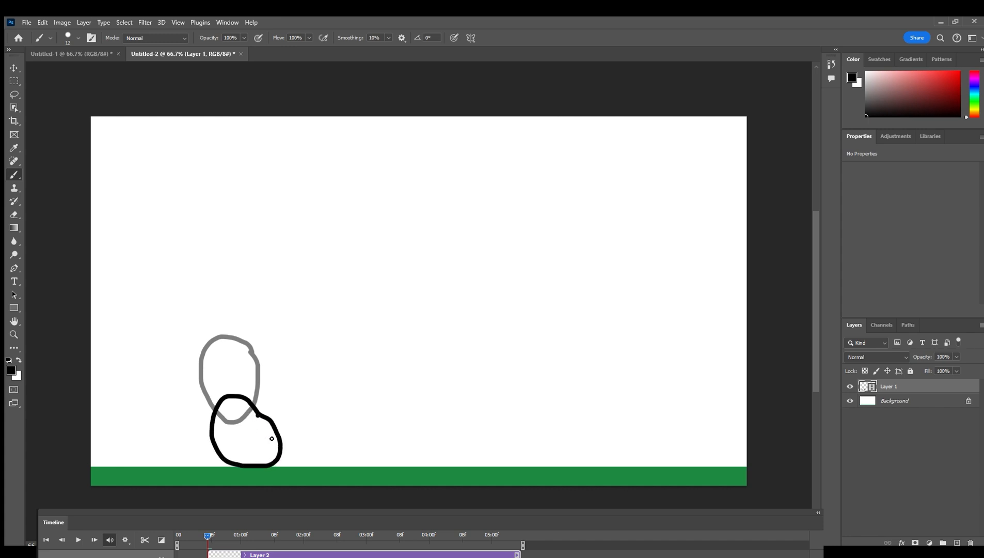
pyautogui.press('Right')
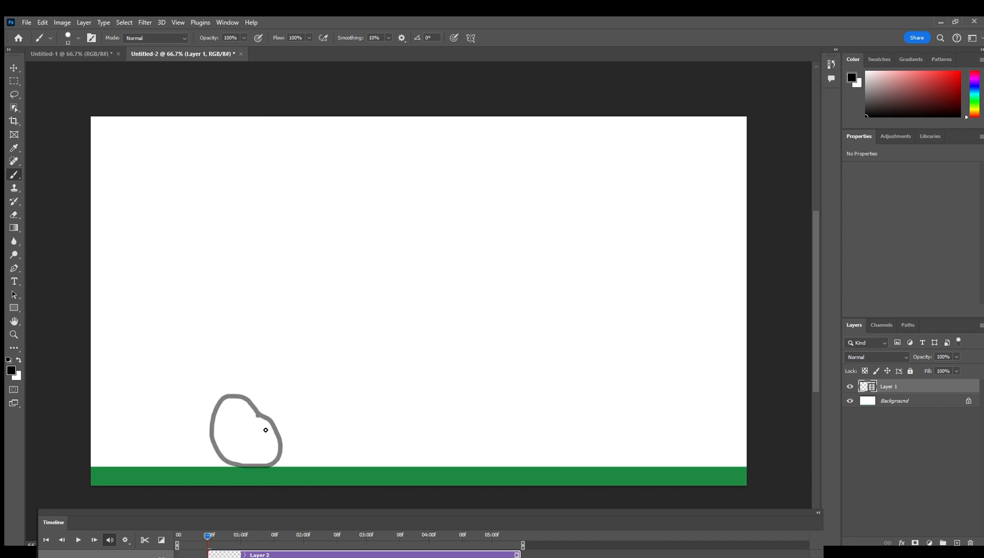
pyautogui.moveTo(292, 431)
pyautogui.mouseDown()
pyautogui.moveTo(225, 426)
pyautogui.moveTo(205, 431)
pyautogui.moveTo(197, 449)
pyautogui.moveTo(256, 465)
pyautogui.moveTo(287, 460)
pyautogui.moveTo(292, 431)
pyautogui.mouseUp()
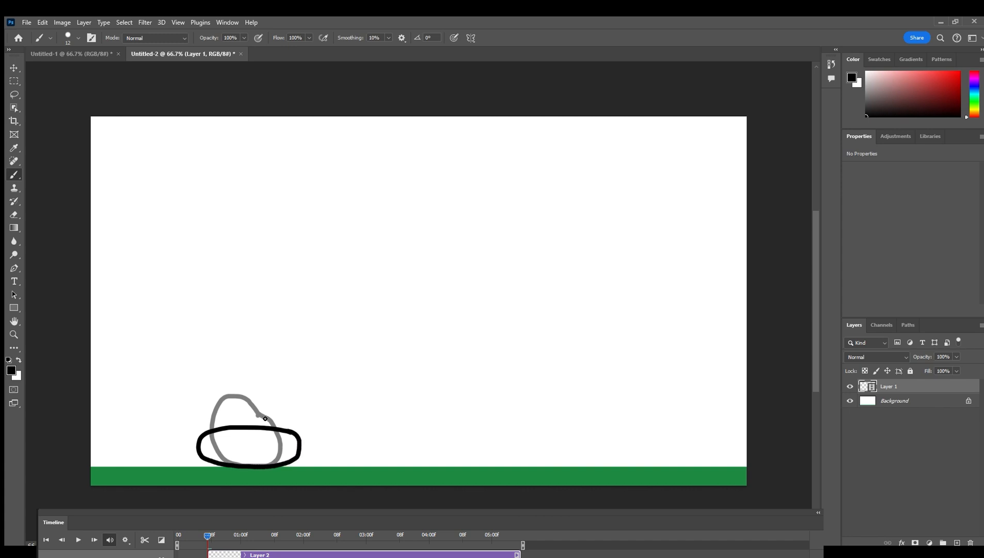
# Step: Advance one frame, draw the ball squashed into an even wider, flatter oval on the ground, and advance another frame
pyautogui.press('Right')
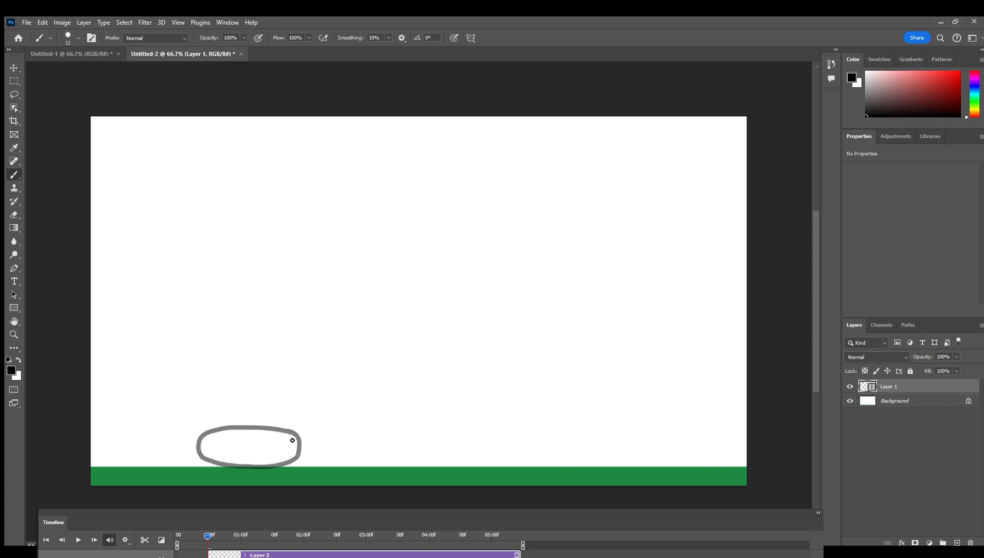
pyautogui.moveTo(303, 441)
pyautogui.mouseDown()
pyautogui.moveTo(200, 438)
pyautogui.moveTo(184, 450)
pyautogui.moveTo(201, 461)
pyautogui.moveTo(291, 464)
pyautogui.moveTo(301, 442)
pyautogui.mouseUp()
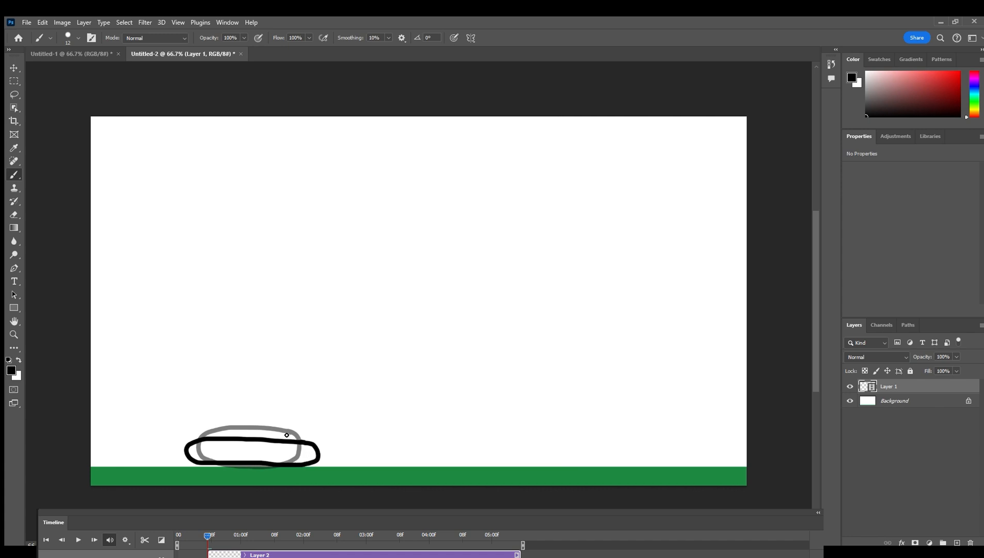
pyautogui.press('Right')
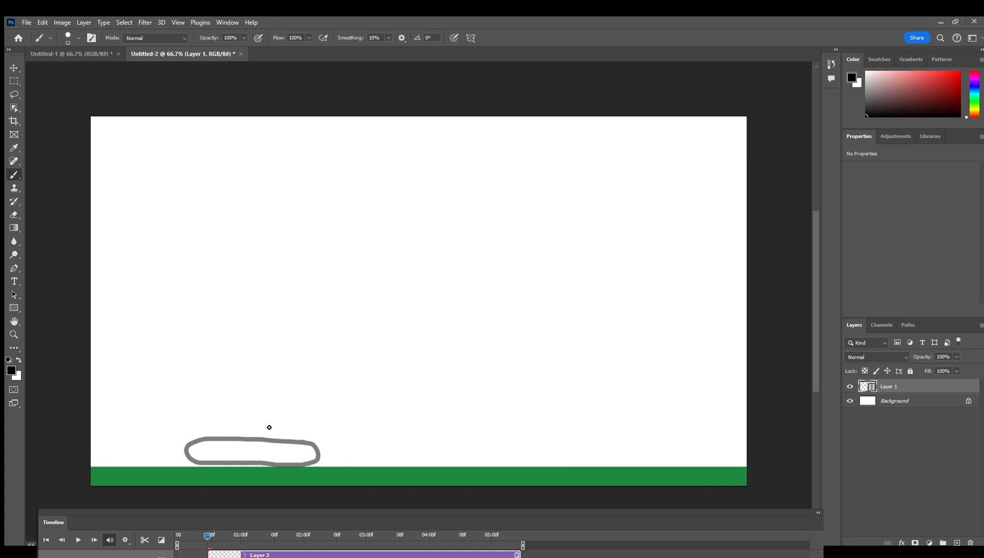
# Step: Draw the ball rebounding on two successive frames, a rounder oval on the ground and one lifted slightly right, advancing after each
pyautogui.moveTo(296, 425)
pyautogui.mouseDown()
pyautogui.moveTo(283, 416)
pyautogui.moveTo(222, 430)
pyautogui.moveTo(220, 453)
pyautogui.moveTo(258, 465)
pyautogui.moveTo(307, 445)
pyautogui.moveTo(302, 426)
pyautogui.moveTo(267, 413)
pyautogui.mouseUp()
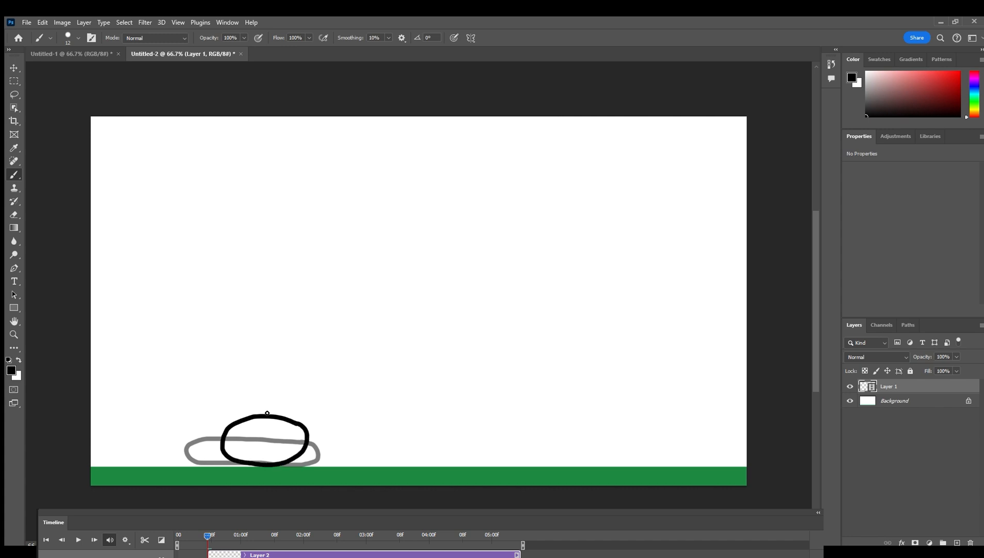
pyautogui.press('Right')
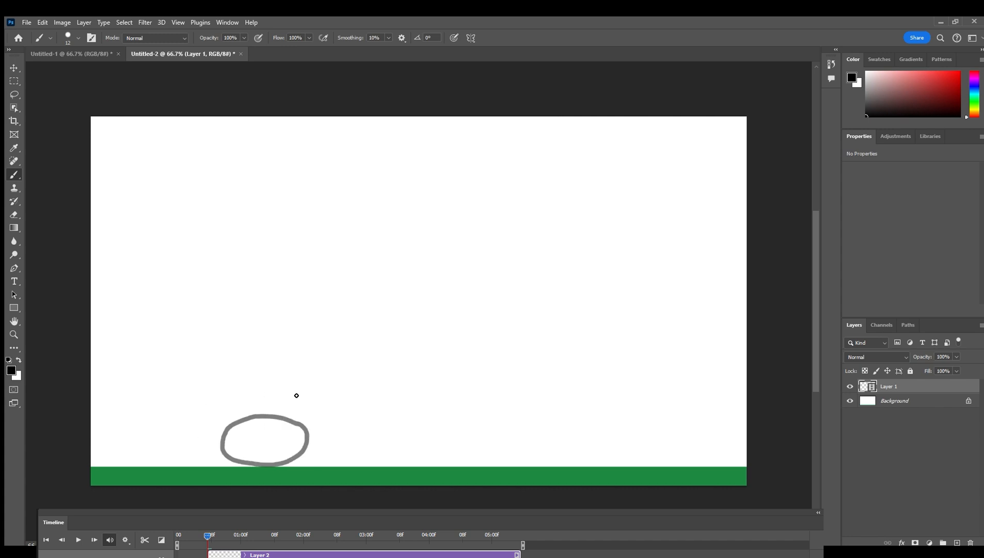
pyautogui.moveTo(298, 395)
pyautogui.mouseDown()
pyautogui.moveTo(267, 392)
pyautogui.moveTo(237, 417)
pyautogui.moveTo(239, 430)
pyautogui.moveTo(267, 442)
pyautogui.moveTo(305, 437)
pyautogui.moveTo(315, 414)
pyautogui.moveTo(305, 394)
pyautogui.moveTo(267, 392)
pyautogui.mouseUp()
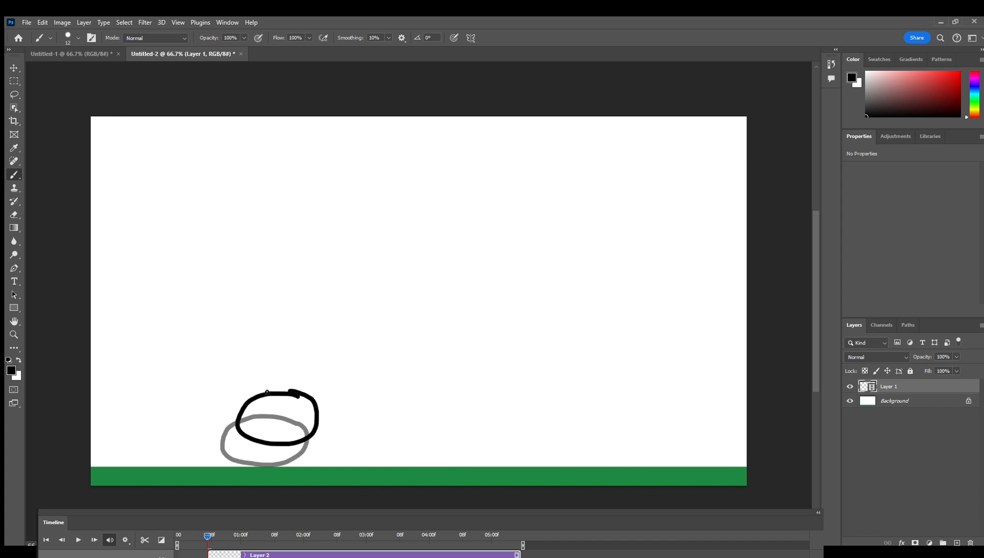
pyautogui.press('Right')
# Step: Draw the ball's bounce arc to the right on successive frames, bringing it down just above the ground beyond the canvas's center
pyautogui.moveTo(337, 335)
pyautogui.mouseDown()
pyautogui.moveTo(296, 378)
pyautogui.moveTo(358, 309)
pyautogui.moveTo(406, 310)
pyautogui.moveTo(474, 335)
pyautogui.mouseUp()
pyautogui.press('Right')
pyautogui.press('Right')
pyautogui.press('Right')
pyautogui.press('Right')
pyautogui.moveTo(502, 391)
pyautogui.mouseDown()
pyautogui.moveTo(472, 436)
pyautogui.moveTo(503, 391)
pyautogui.mouseUp()
pyautogui.press('Right')
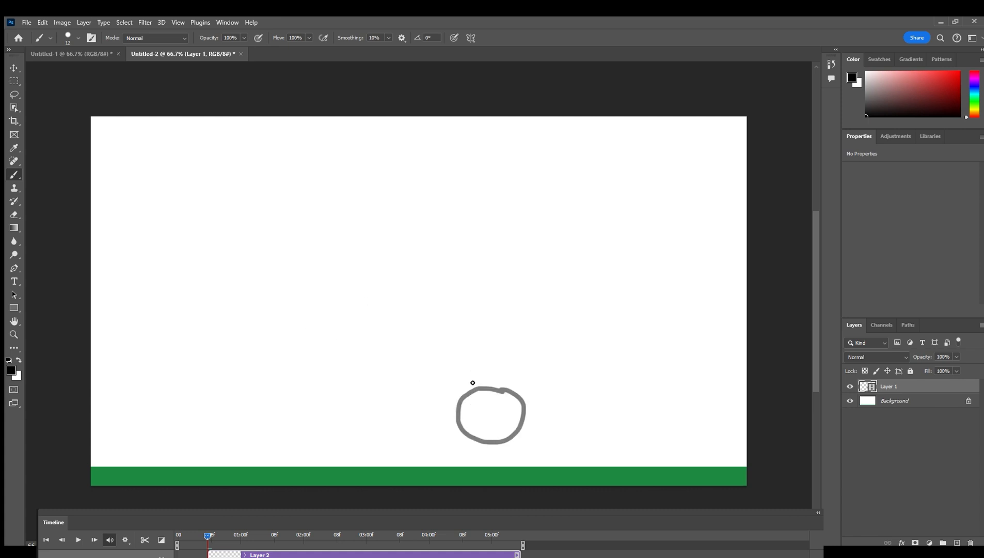
# Step: Draw a lower, flattened ball and a slightly raised, rounder ball further right on successive frames, advancing after each outline
pyautogui.moveTo(537, 434)
pyautogui.mouseDown()
pyautogui.moveTo(448, 443)
pyautogui.moveTo(537, 432)
pyautogui.moveTo(468, 426)
pyautogui.moveTo(559, 441)
pyautogui.moveTo(560, 407)
pyautogui.mouseUp()
pyautogui.press('Right')
pyautogui.press('Right')
pyautogui.press('Right')
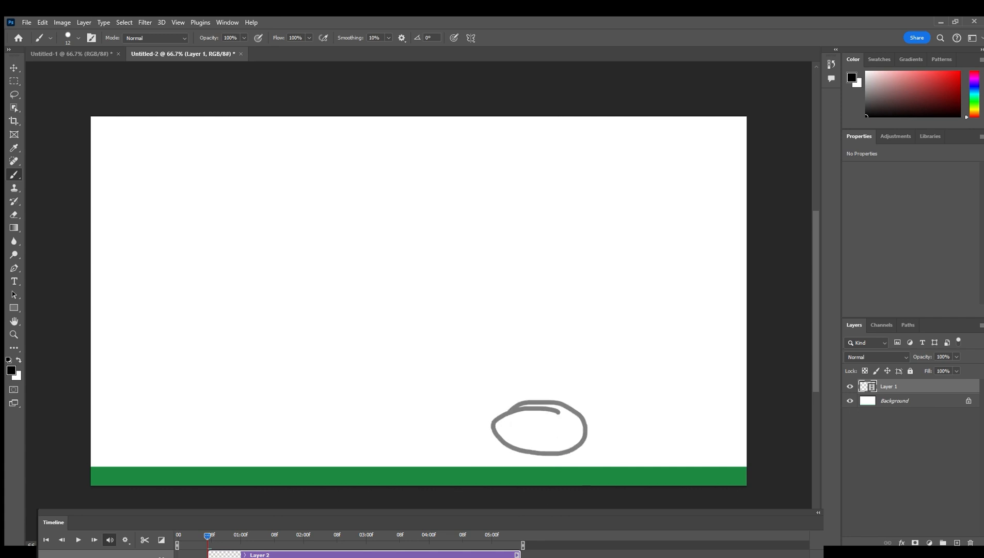
pyautogui.moveTo(573, 372)
pyautogui.mouseDown()
pyautogui.moveTo(520, 397)
pyautogui.moveTo(574, 374)
pyautogui.moveTo(588, 434)
pyautogui.moveTo(579, 380)
pyautogui.mouseUp()
pyautogui.press('Right')
pyautogui.press('Right')
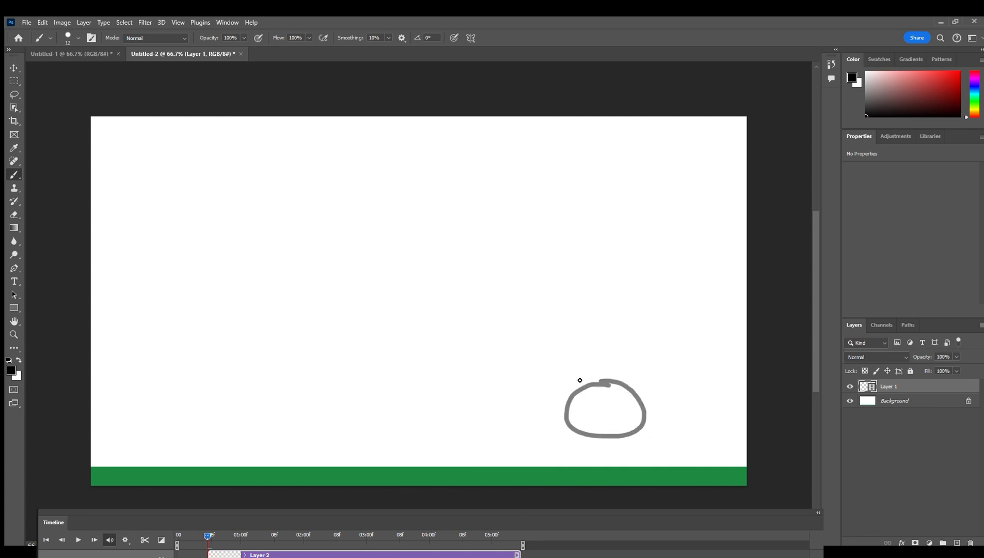
# Step: Draw the ball coming down onto the ground on successive frames until its outline reaches the canvas's right edge, and advance one frame
pyautogui.moveTo(649, 415)
pyautogui.mouseDown()
pyautogui.moveTo(597, 455)
pyautogui.moveTo(671, 423)
pyautogui.moveTo(706, 456)
pyautogui.moveTo(686, 420)
pyautogui.moveTo(715, 419)
pyautogui.moveTo(741, 454)
pyautogui.moveTo(720, 413)
pyautogui.mouseUp()
pyautogui.press('Right')
pyautogui.press('Right')
pyautogui.press('Right')
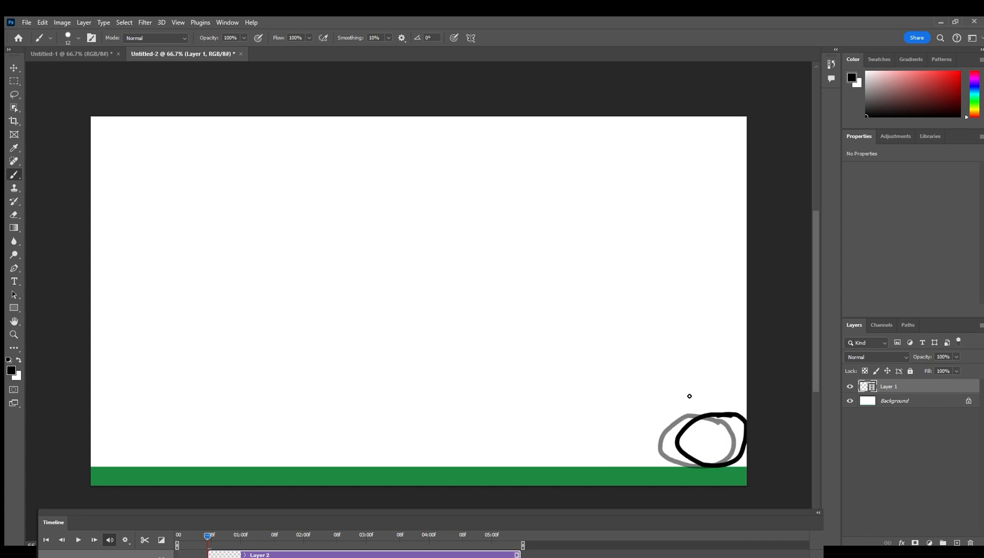
pyautogui.press('Right')
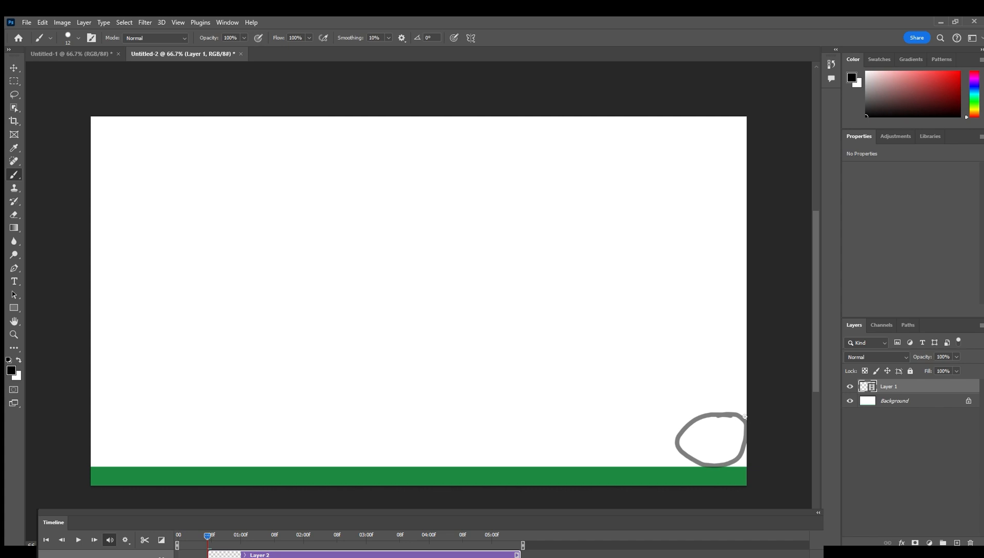
# Step: Draw the ball rolling out past the canvas's right edge on three successive frames, each outline cut off further
pyautogui.moveTo(744, 415)
pyautogui.mouseDown()
pyautogui.moveTo(710, 419)
pyautogui.moveTo(697, 449)
pyautogui.moveTo(729, 465)
pyautogui.moveTo(752, 458)
pyautogui.mouseUp()
pyautogui.press('Right')
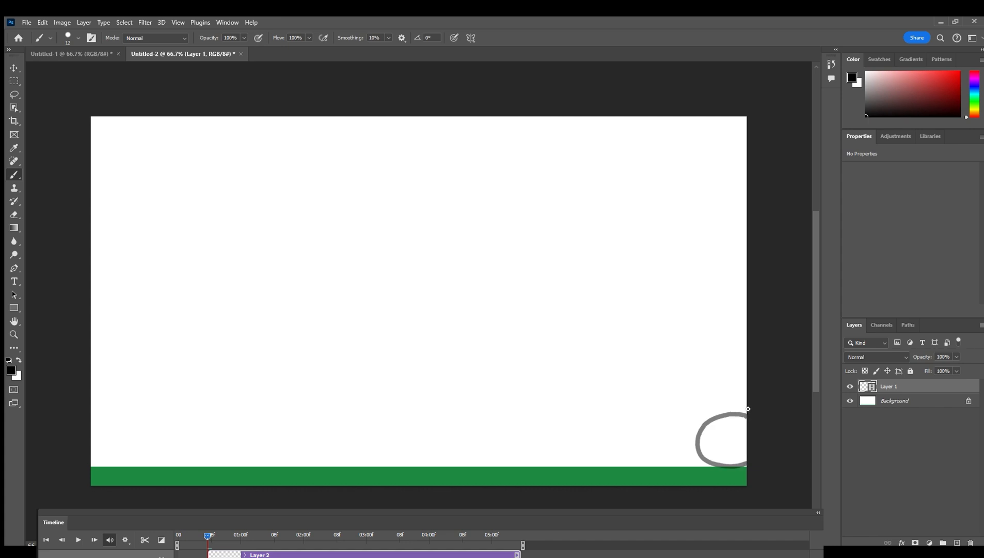
pyautogui.moveTo(747, 415)
pyautogui.mouseDown()
pyautogui.moveTo(721, 419)
pyautogui.moveTo(717, 446)
pyautogui.moveTo(739, 467)
pyautogui.moveTo(768, 460)
pyautogui.mouseUp()
pyautogui.moveTo(768, 419); pyautogui.dragTo(733, 410)
pyautogui.press('Right')
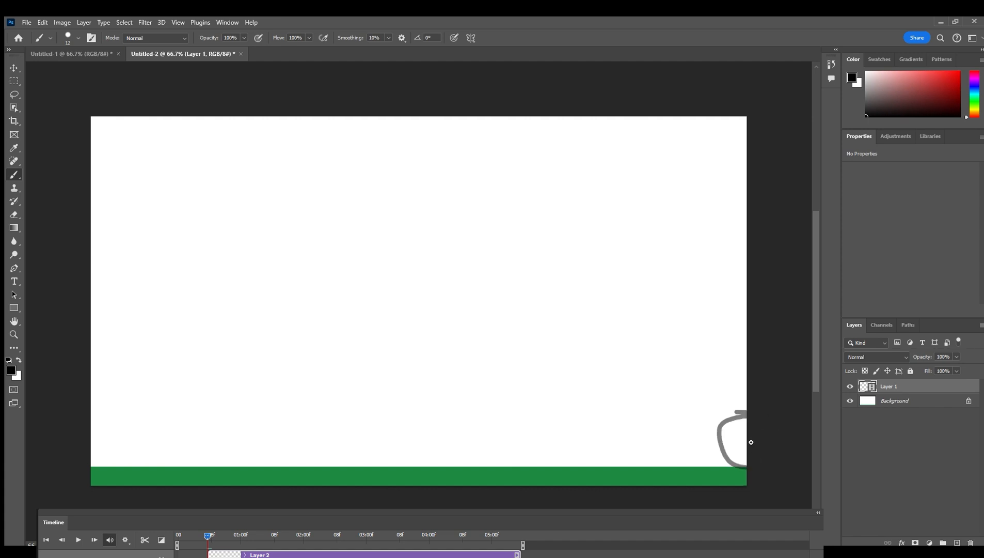
pyautogui.moveTo(747, 417)
pyautogui.mouseDown()
pyautogui.moveTo(736, 416)
pyautogui.moveTo(741, 459)
pyautogui.moveTo(773, 463)
pyautogui.mouseUp()
# Step: Open the audio clip options of the timeline's audio track
pyautogui.click(832, 417)
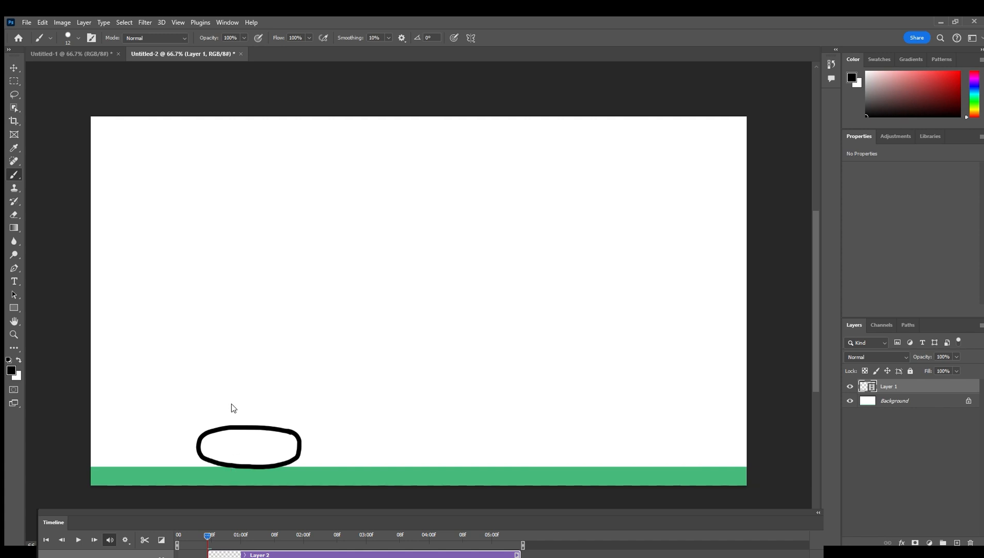
pyautogui.click(149, 476)
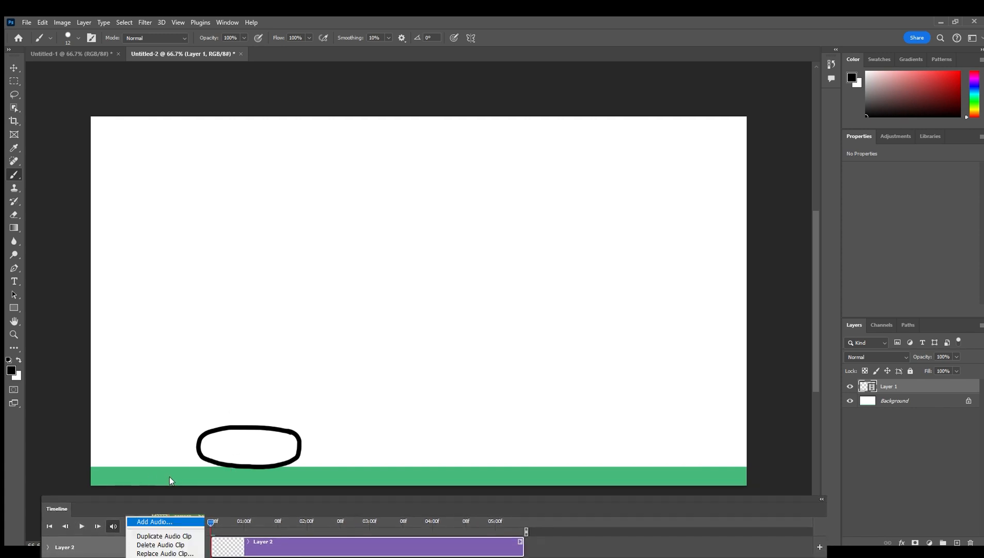